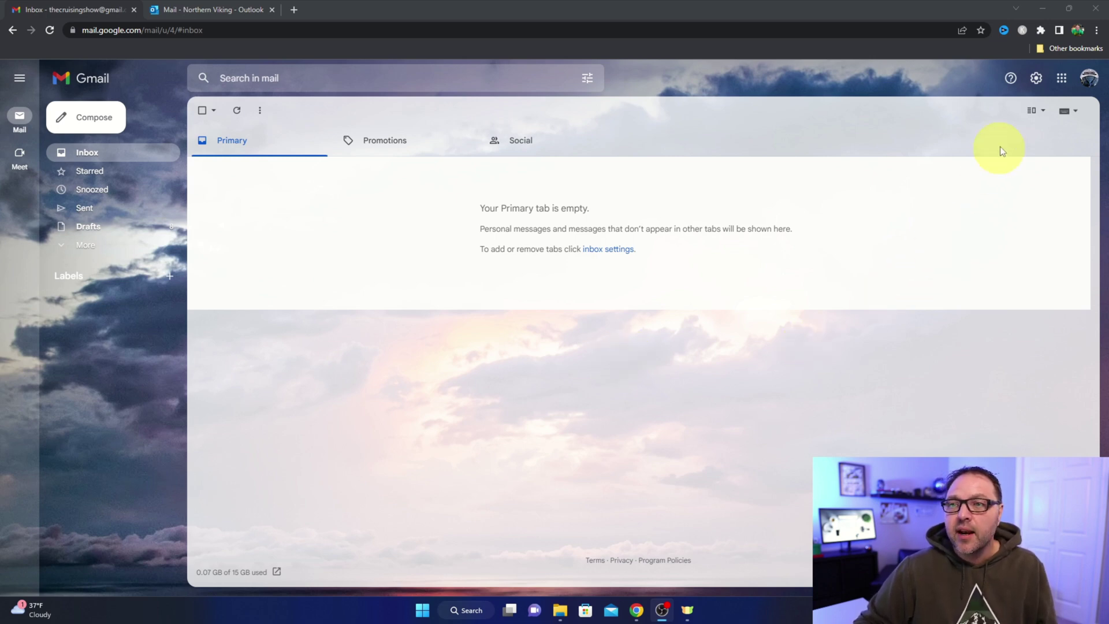
Step: Open Gmail's full settings, look at the Labels and Inbox tabs, then find Vacation responder under General
{"action": "left_click", "coordinate": [1037, 81]}
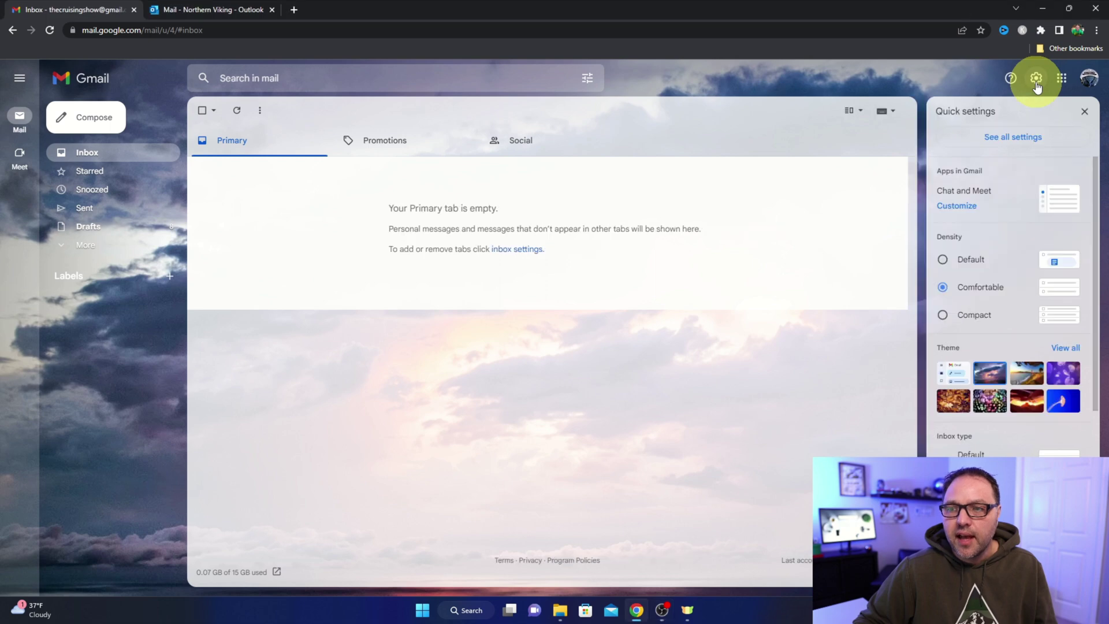
{"action": "left_click", "coordinate": [1012, 144]}
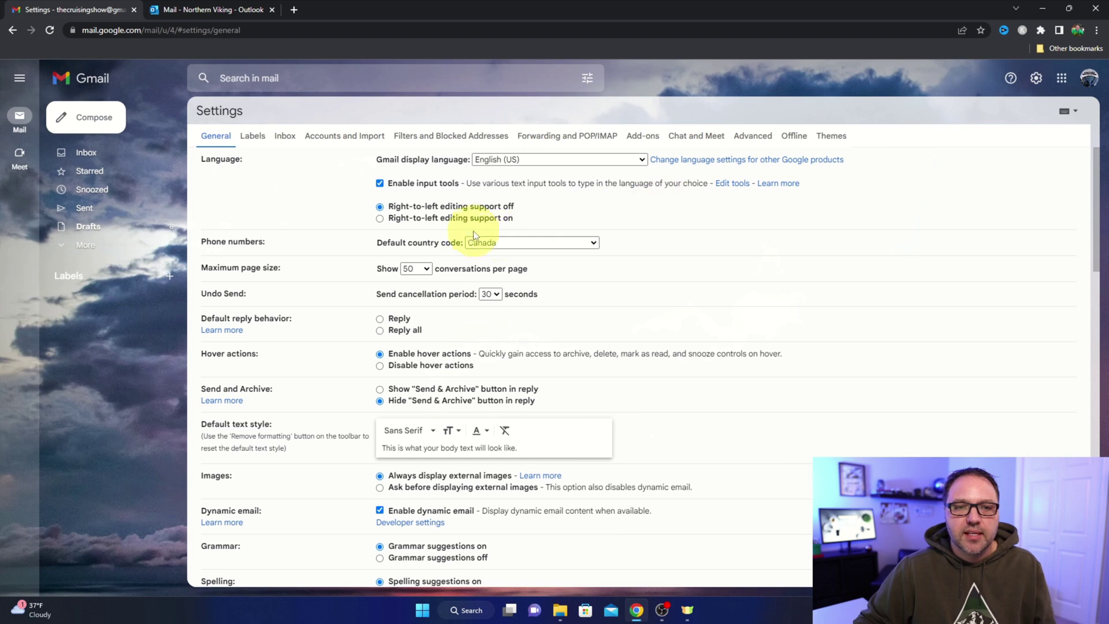
{"action": "left_click", "coordinate": [255, 137]}
{"action": "left_click", "coordinate": [285, 138]}
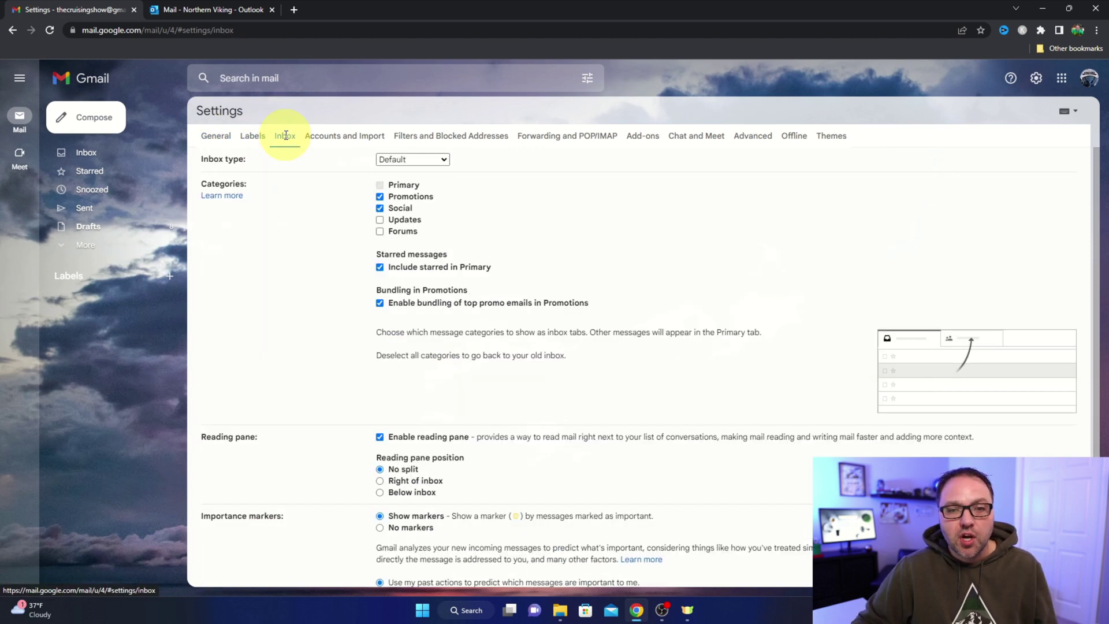
{"action": "left_click", "coordinate": [219, 136]}
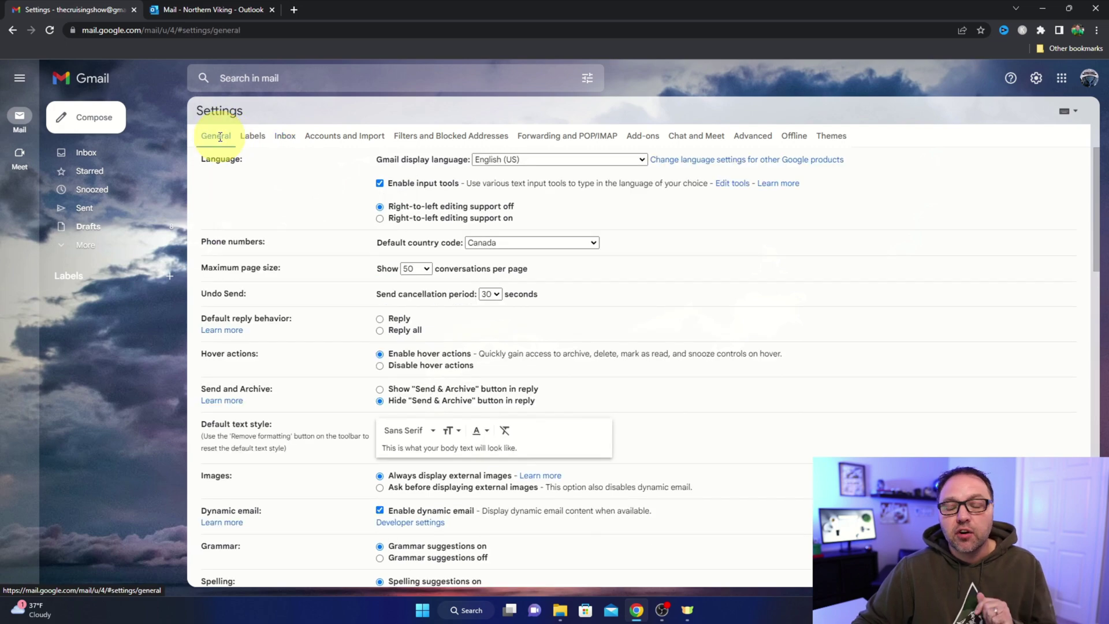
{"action": "scroll", "coordinate": [290, 154], "scroll_direction": "down", "scroll_amount": 4}
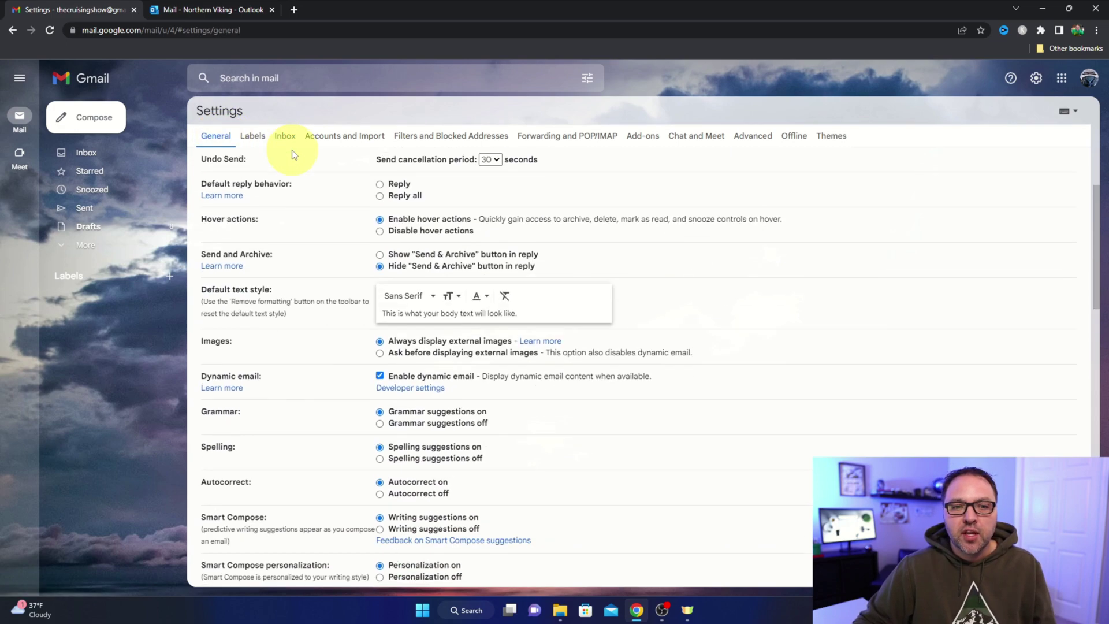
{"action": "scroll", "coordinate": [303, 196], "scroll_direction": "down", "scroll_amount": 15}
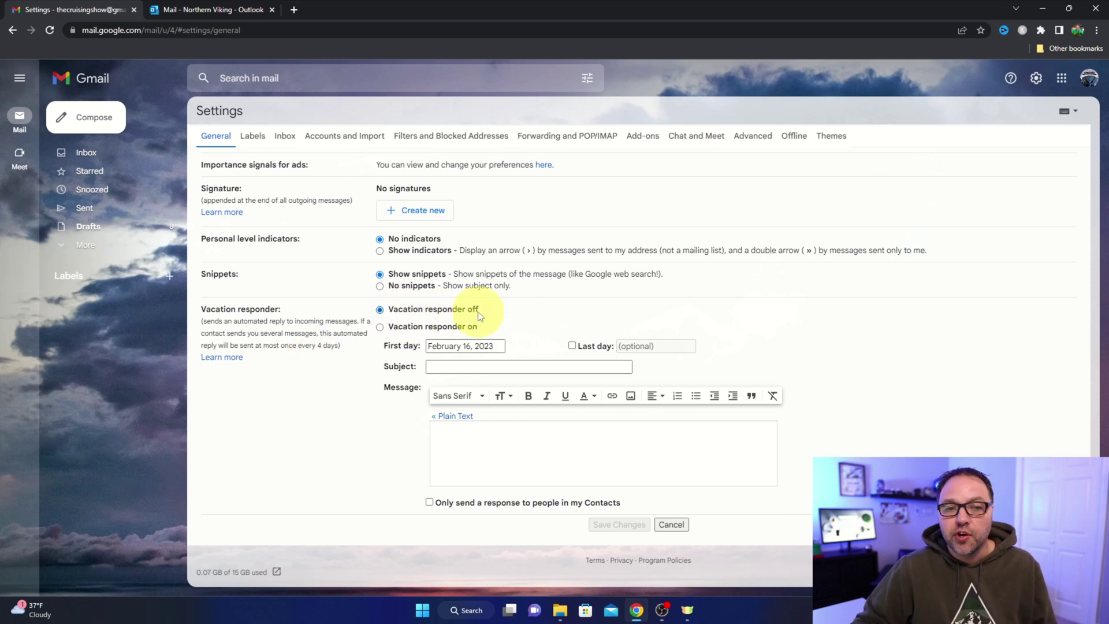
Step: Switch the vacation responder on, keeping February 16, 2023 as the first day
{"action": "left_click", "coordinate": [379, 328]}
{"action": "left_click", "coordinate": [379, 310]}
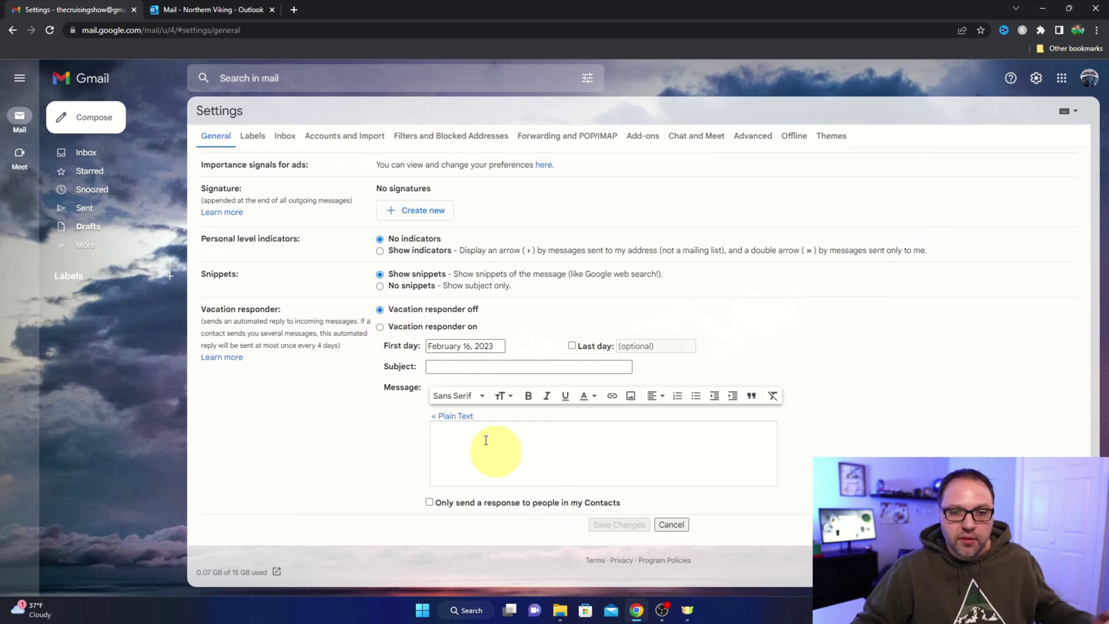
{"action": "left_click", "coordinate": [381, 328]}
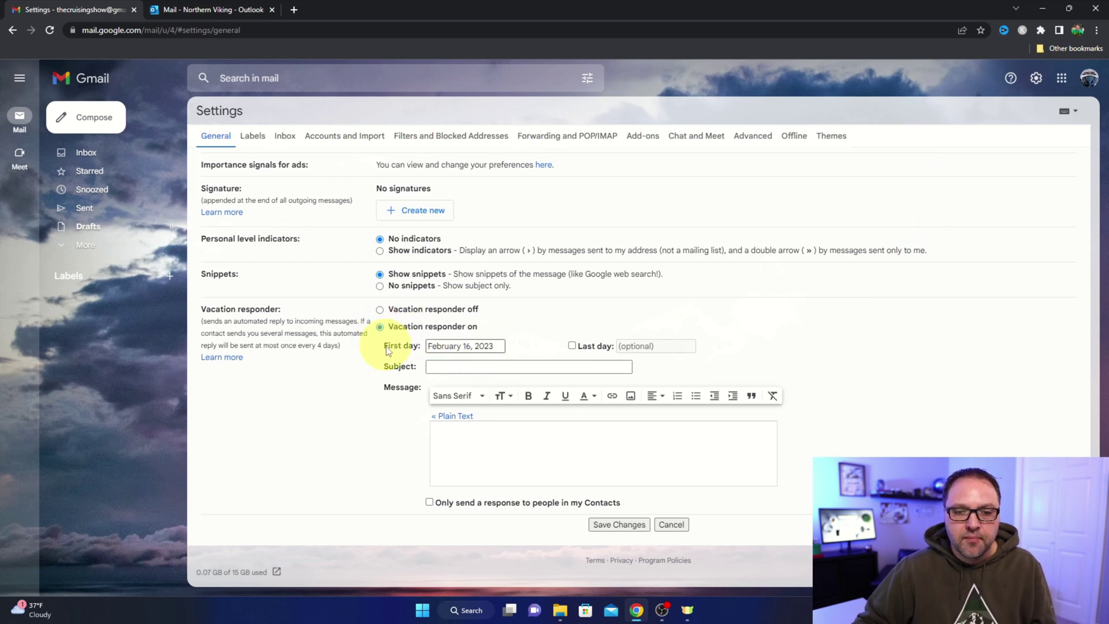
{"action": "left_click", "coordinate": [465, 347]}
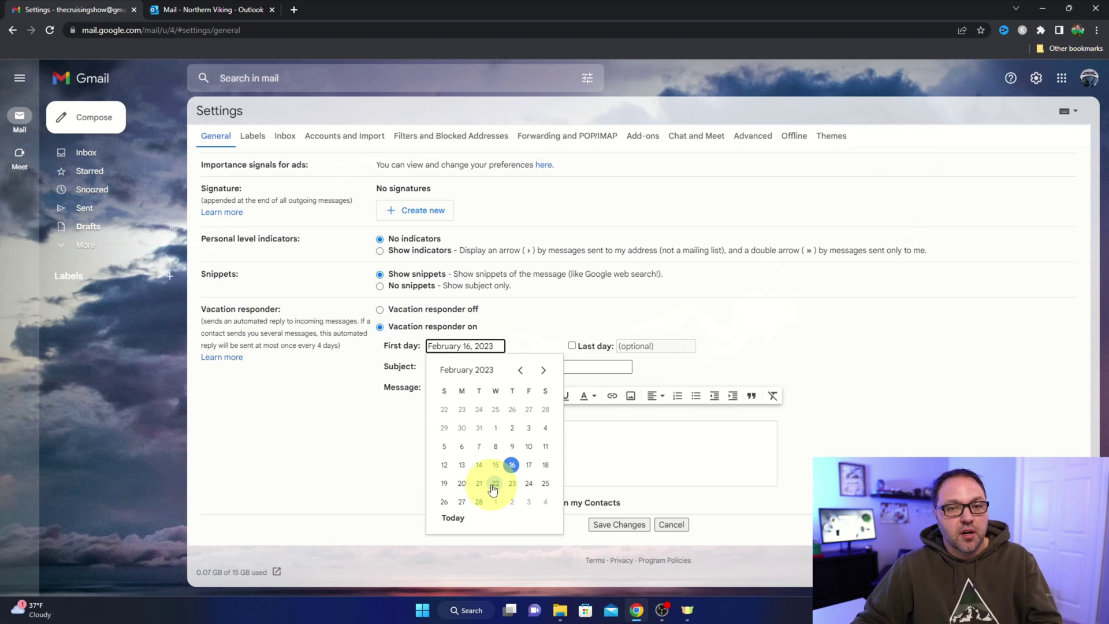
{"action": "left_click", "coordinate": [512, 466]}
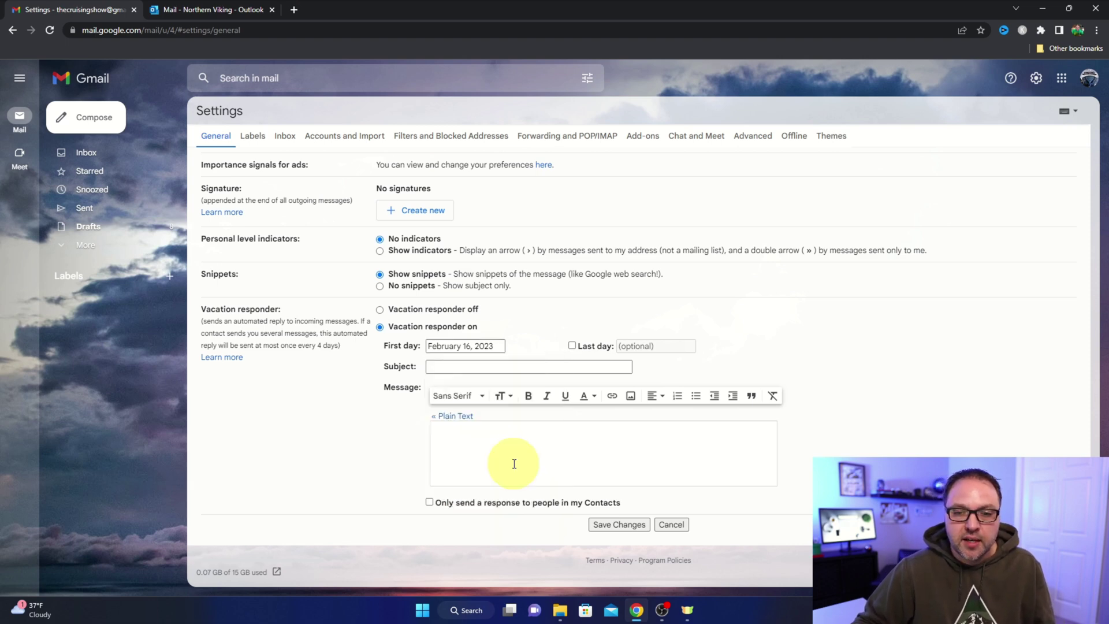
Step: Add a last day of February 28, 2023 to the auto-reply
{"action": "left_click", "coordinate": [572, 347]}
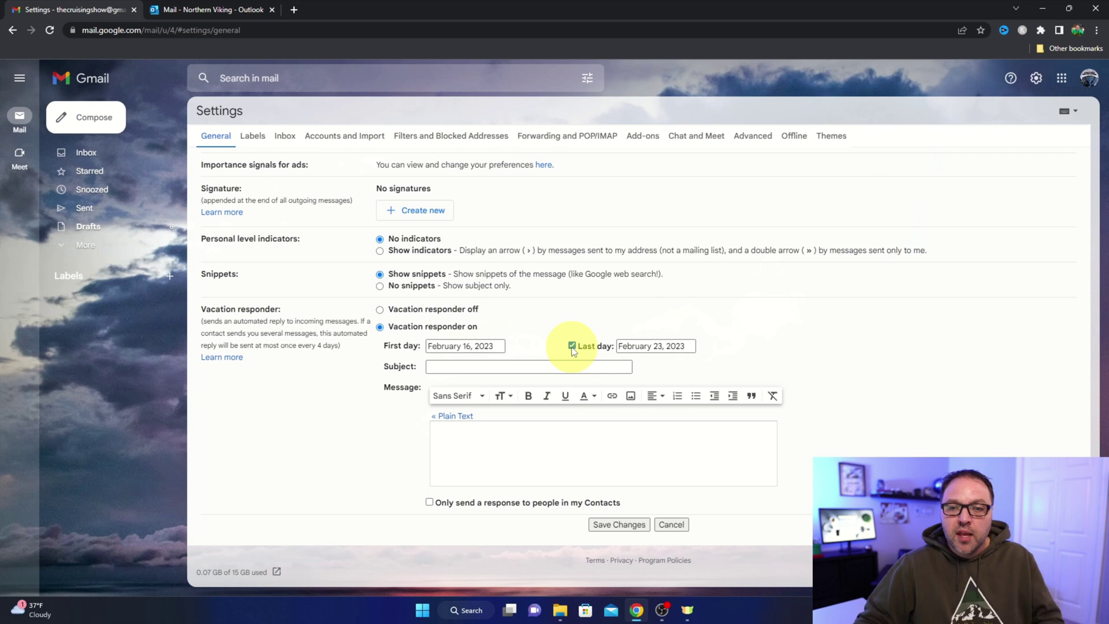
{"action": "left_click", "coordinate": [644, 346]}
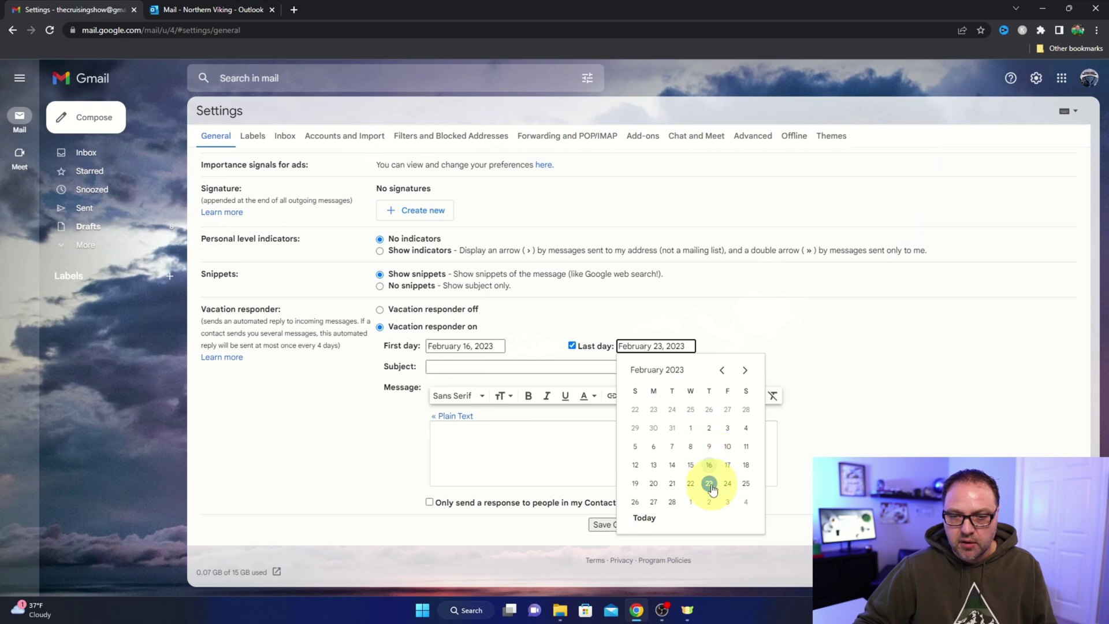
{"action": "left_click", "coordinate": [673, 502]}
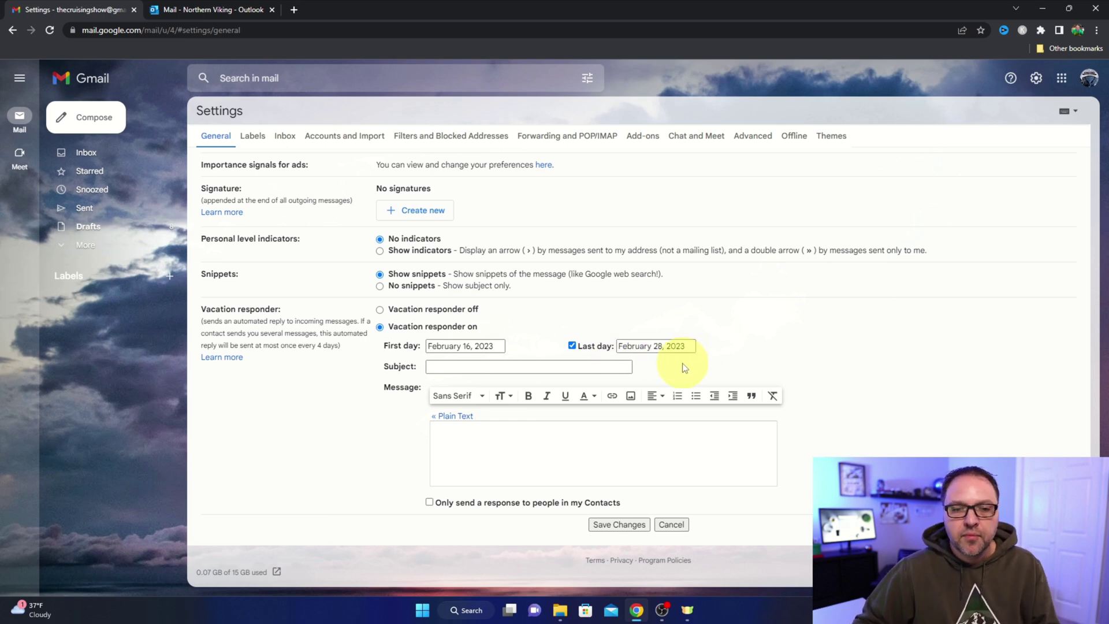
{"action": "left_click", "coordinate": [486, 370]}
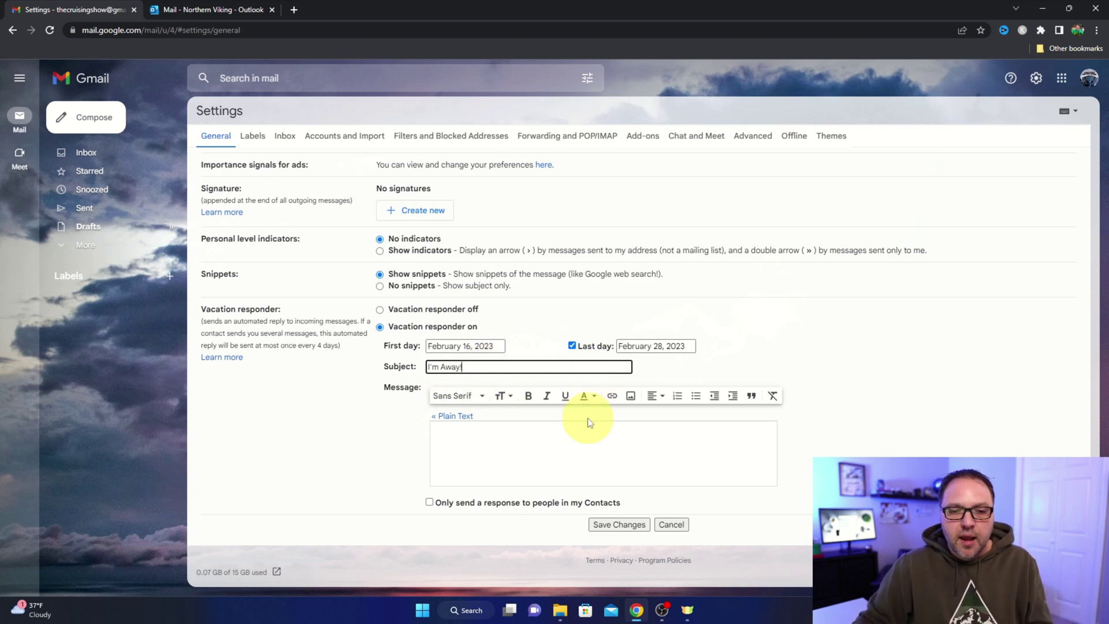
Step: Paste the prepared away-on-holidays message into the message box and select it
{"action": "left_click", "coordinate": [471, 441]}
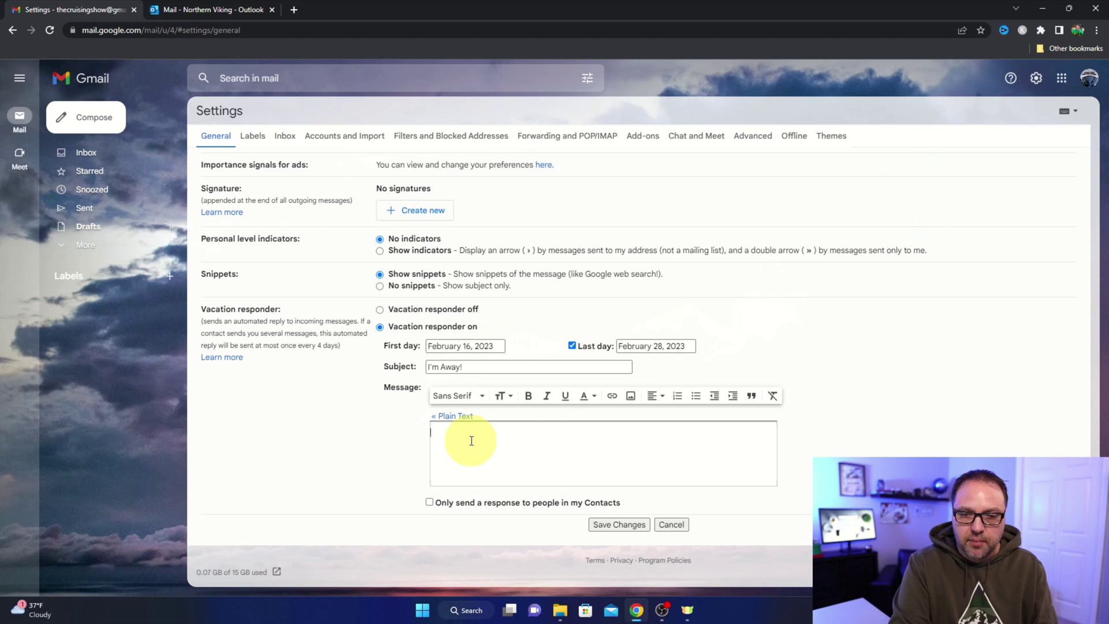
{"action": "type", "text": "I will be away on Holidays and will respond to your email once I am back in the office on February 28th.  Thanks Ken"}
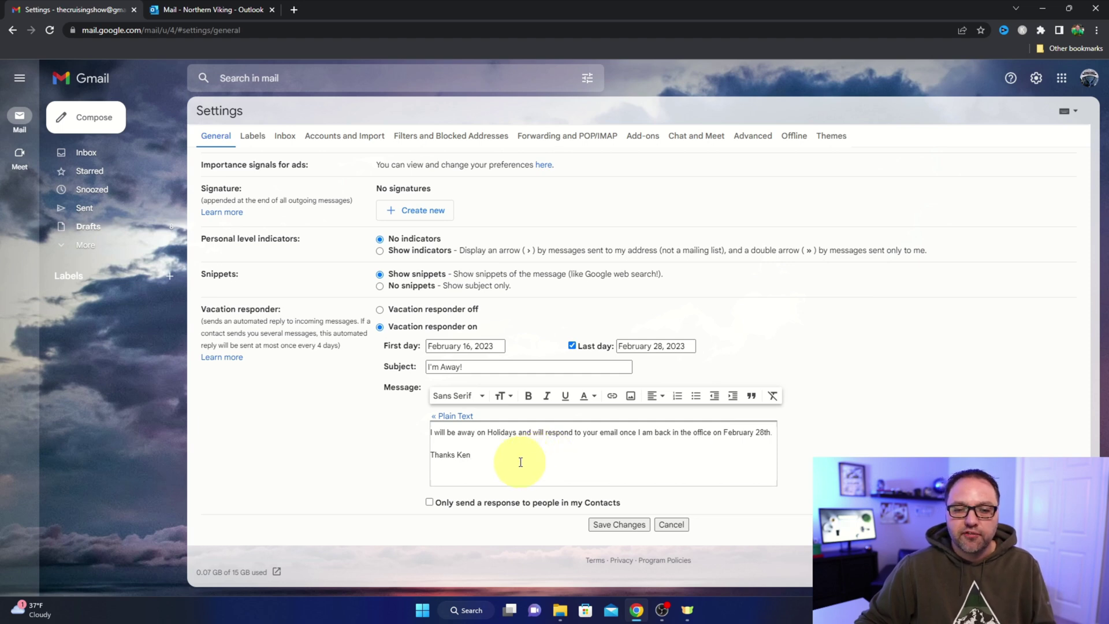
{"action": "left_click_drag", "start_coordinate": [512, 458], "coordinate": [435, 429]}
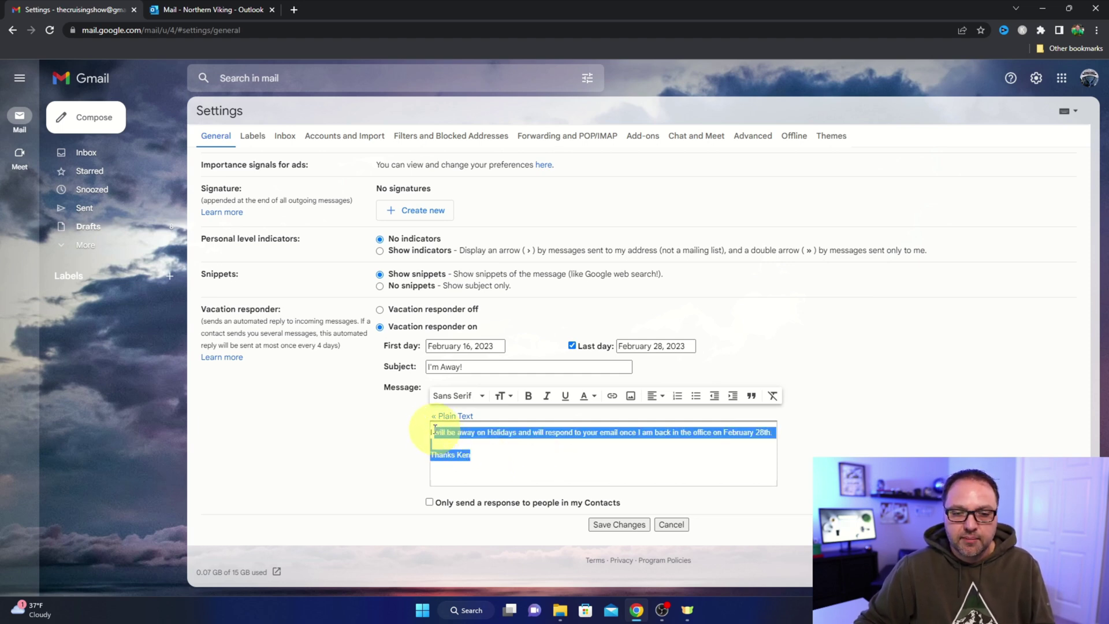
Step: Format the away message as Large Sans Serif text and save the vacation responder
{"action": "left_click", "coordinate": [453, 396]}
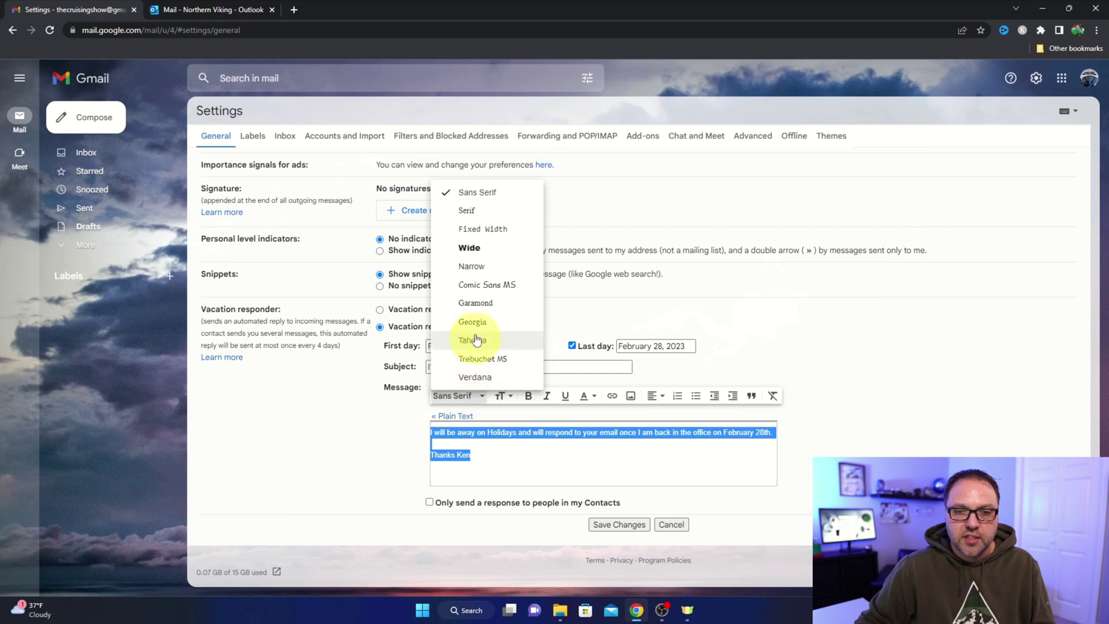
{"action": "left_click", "coordinate": [477, 209]}
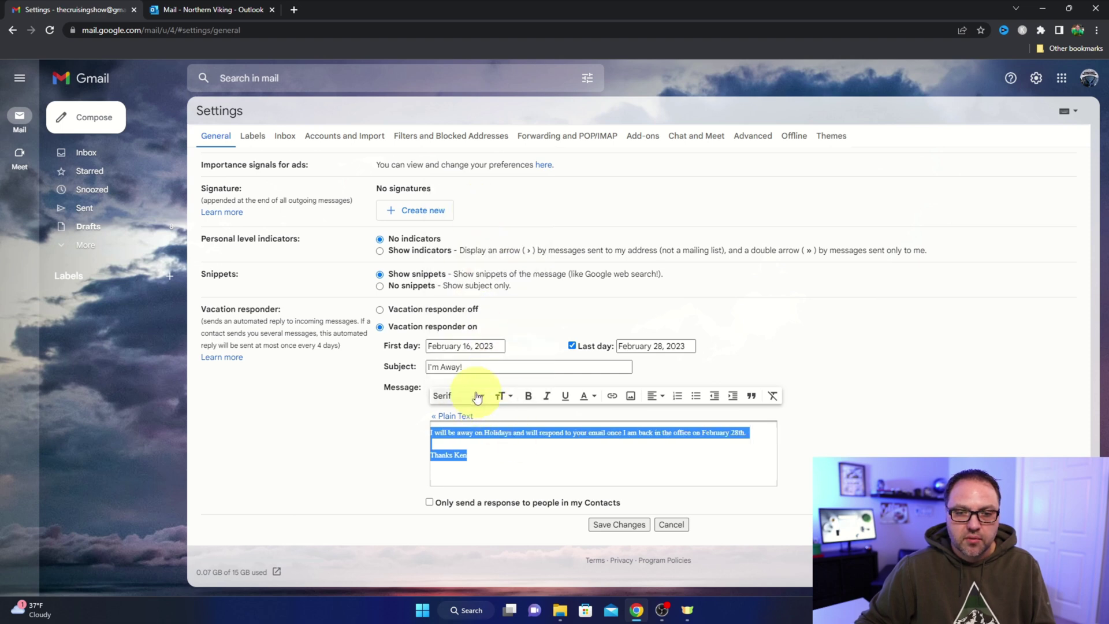
{"action": "left_click", "coordinate": [477, 397]}
{"action": "left_click", "coordinate": [484, 192]}
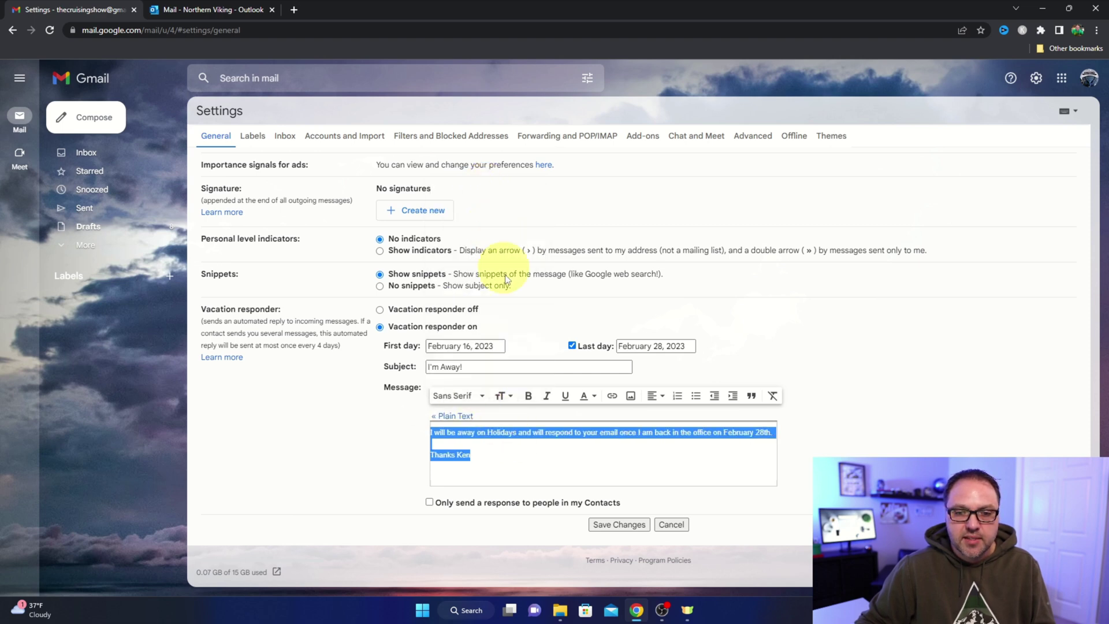
{"action": "left_click", "coordinate": [507, 400]}
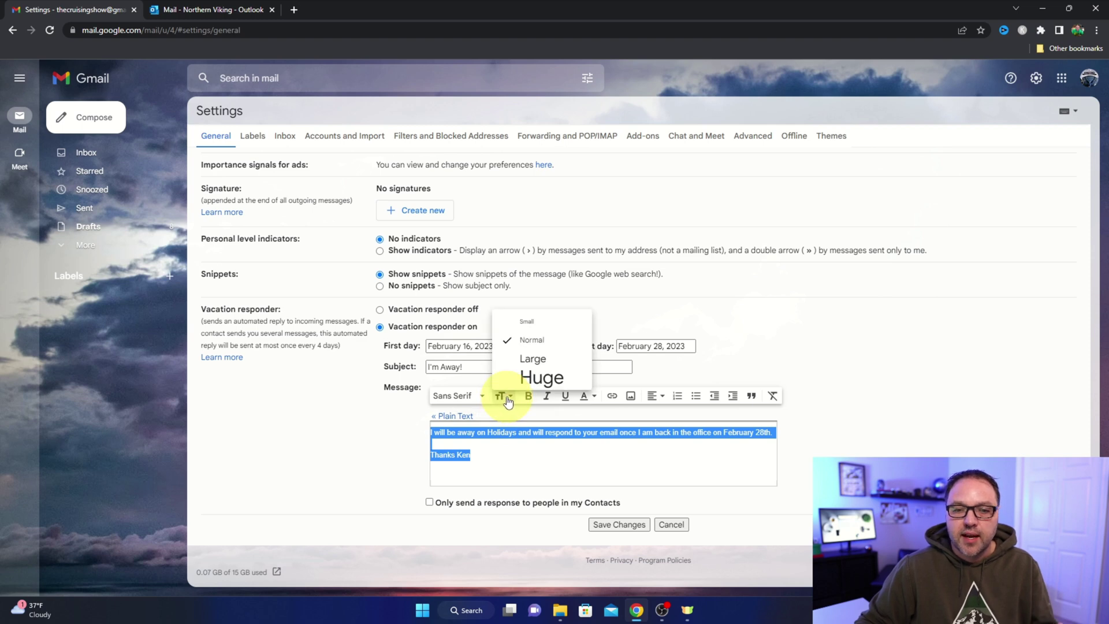
{"action": "left_click", "coordinate": [529, 359]}
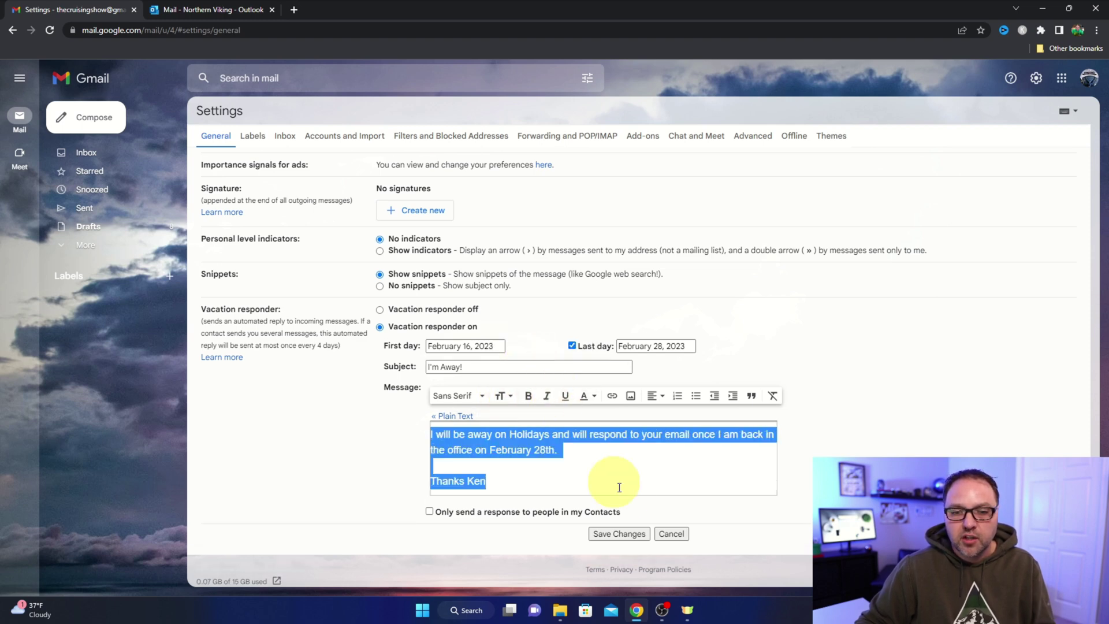
{"action": "left_click", "coordinate": [601, 459]}
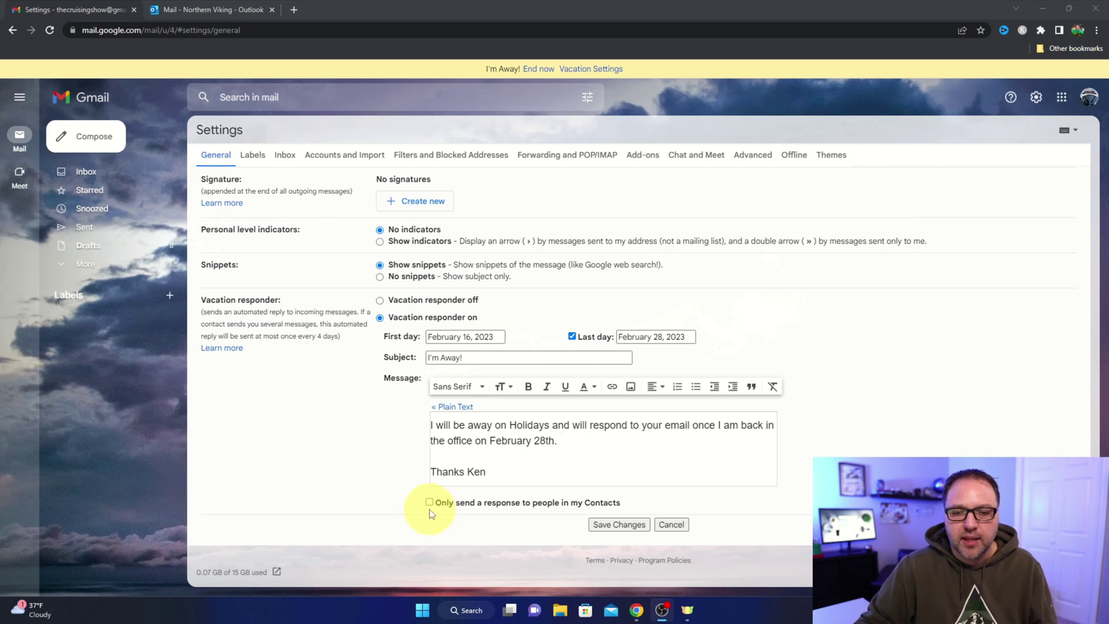
{"action": "left_click", "coordinate": [619, 526]}
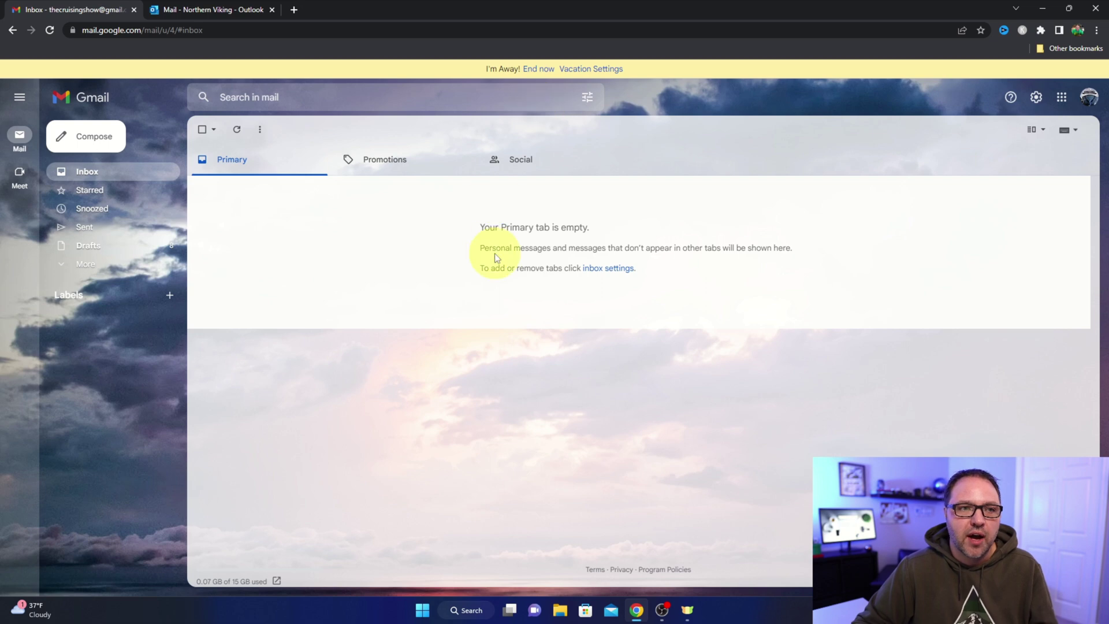
Step: In Outlook, send a 'test' email to the Gmail account
{"action": "left_click", "coordinate": [220, 16]}
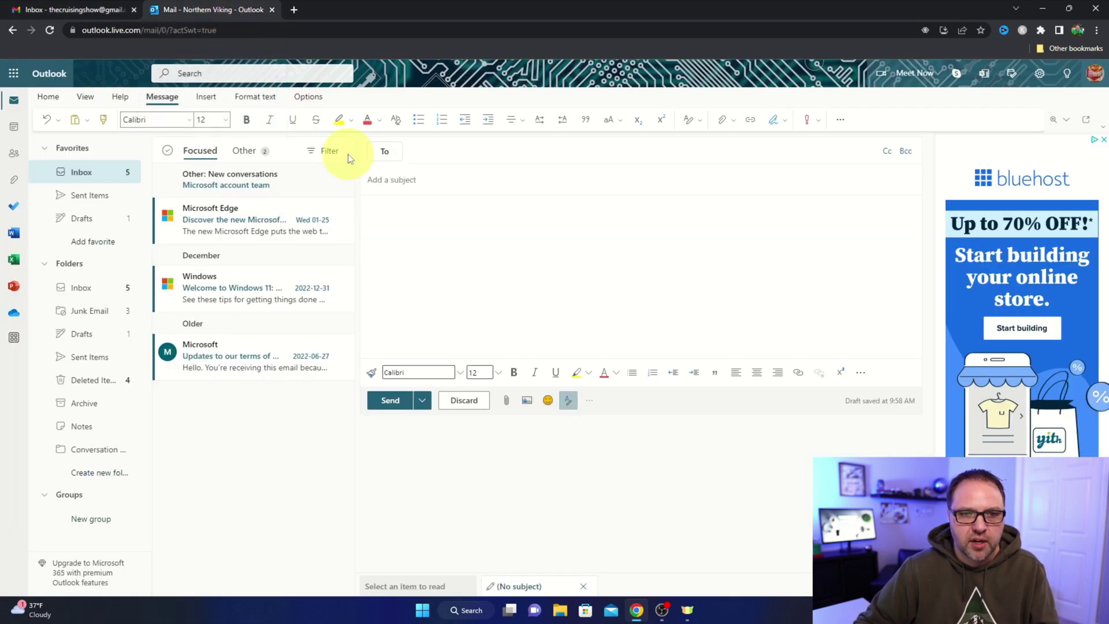
{"action": "left_click", "coordinate": [425, 152]}
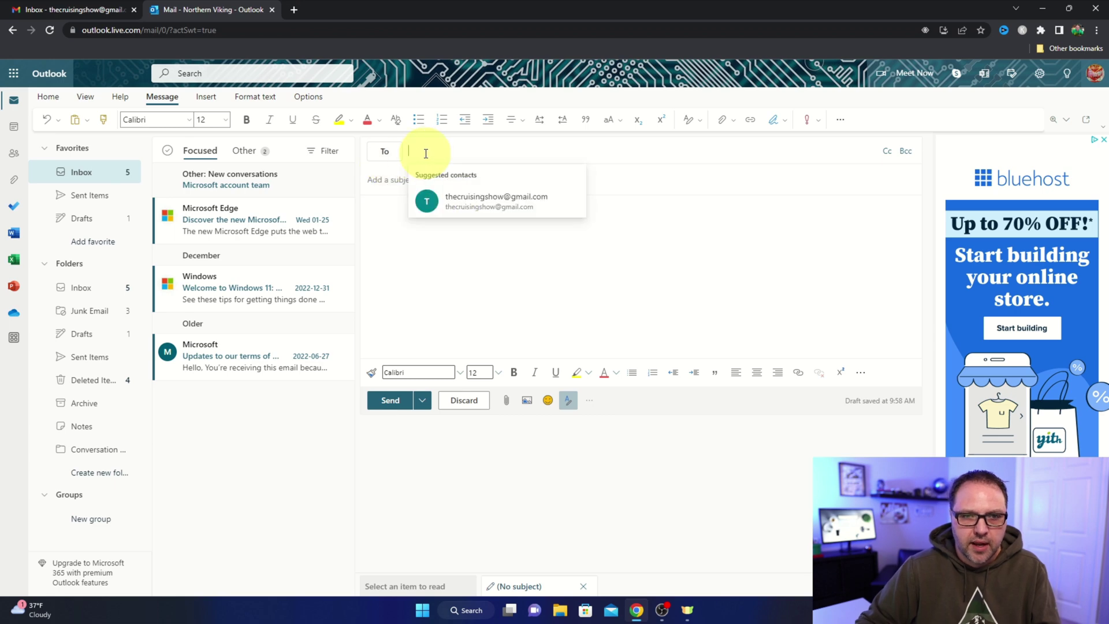
{"action": "left_click", "coordinate": [470, 203]}
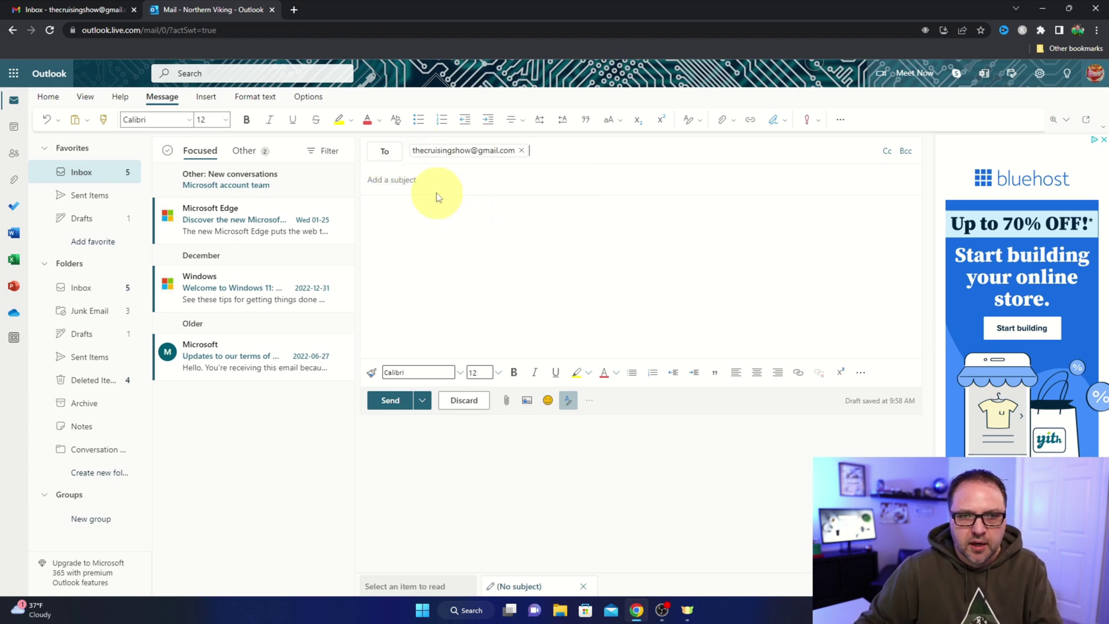
{"action": "left_click", "coordinate": [429, 186]}
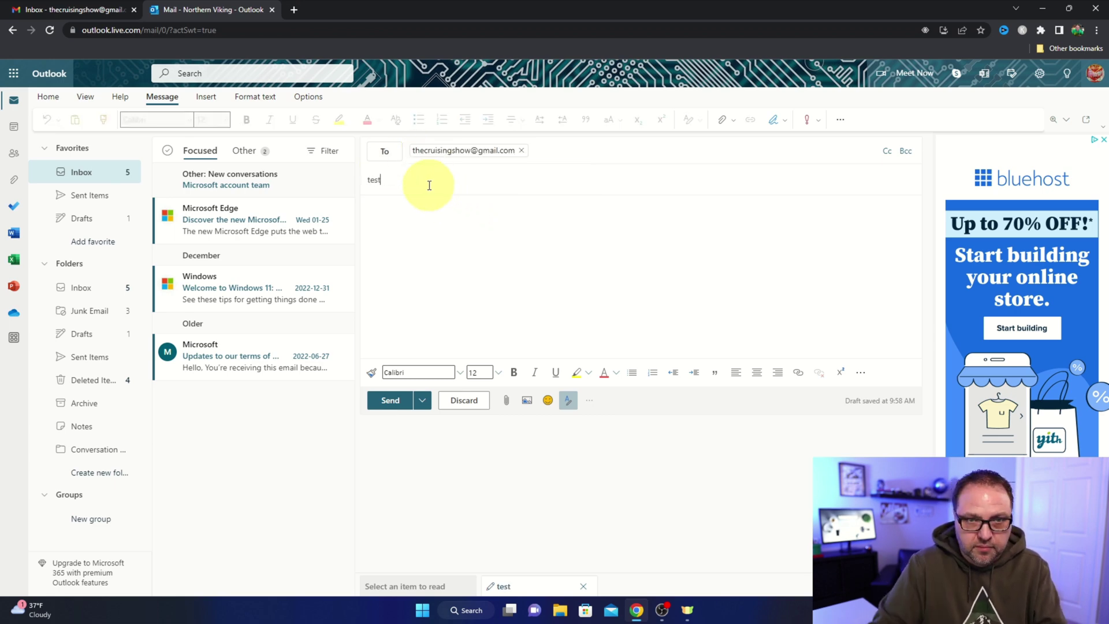
{"action": "left_click", "coordinate": [388, 401]}
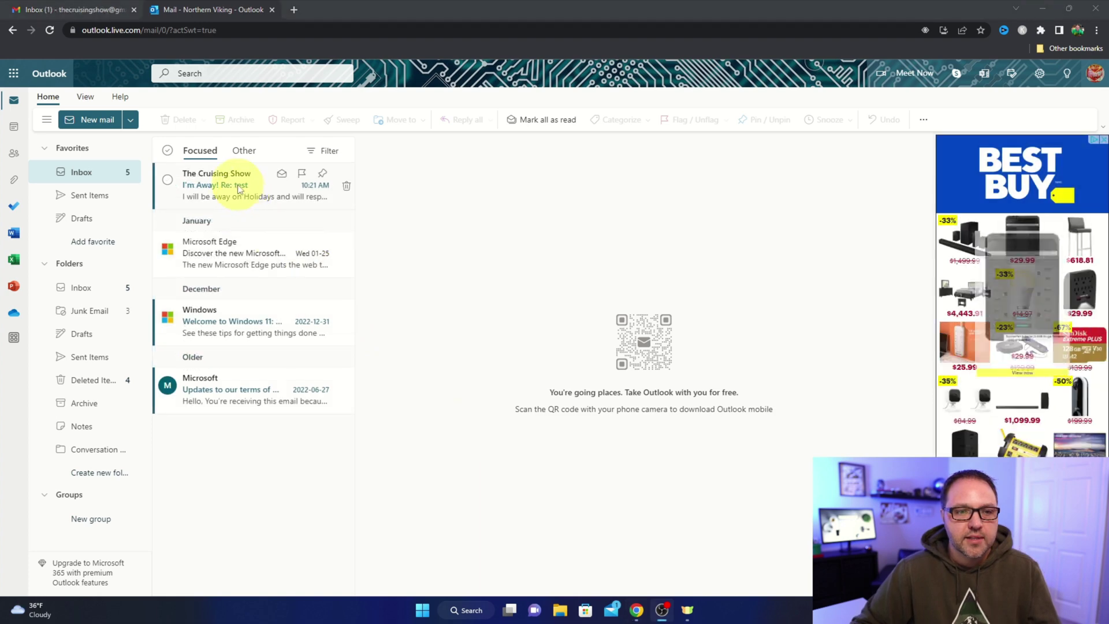
Step: Read the 'I'm Away! Re: test' auto-reply in Outlook, then go back to Gmail
{"action": "left_click", "coordinate": [236, 187]}
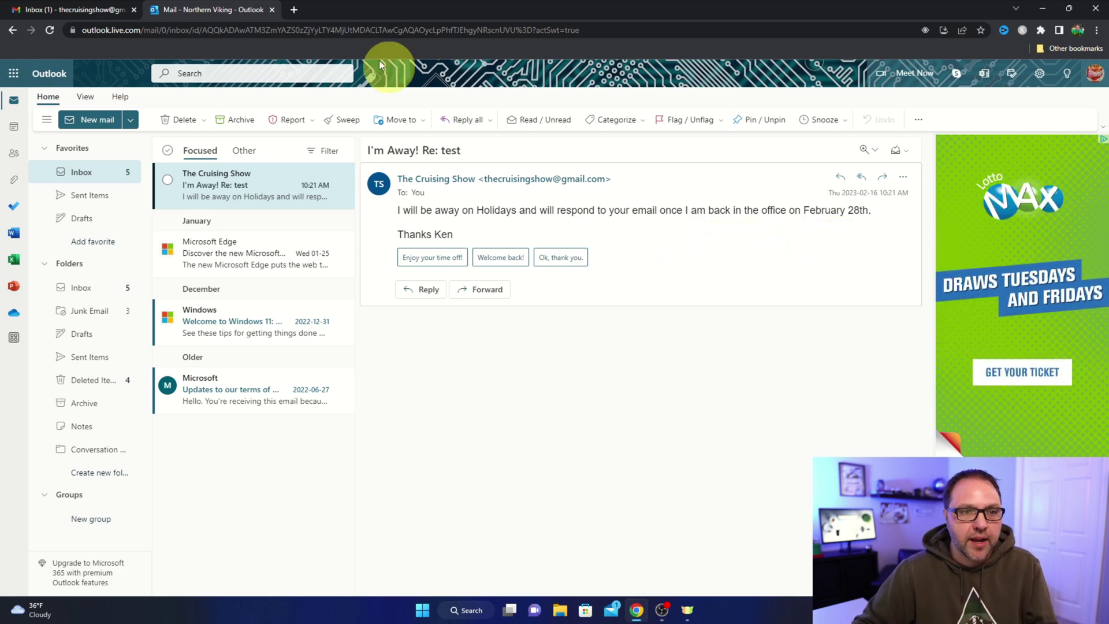
{"action": "left_click", "coordinate": [87, 10]}
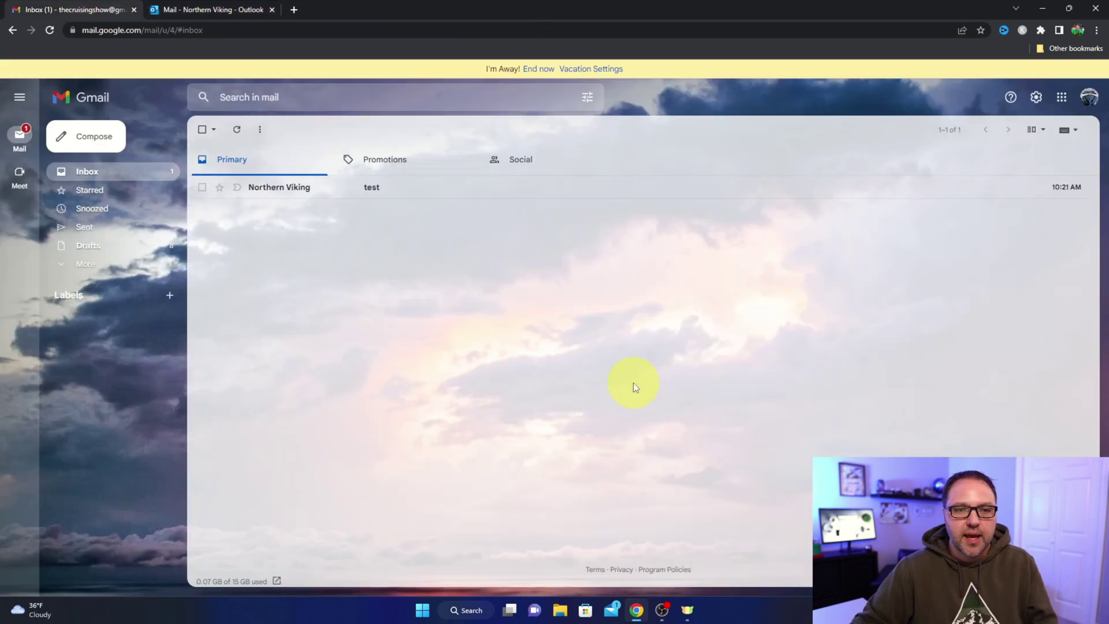